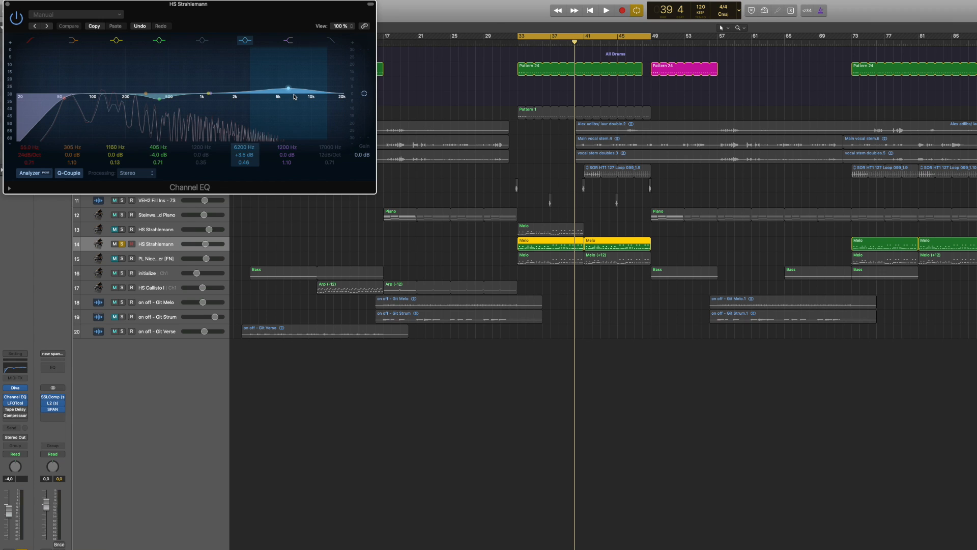
# Inspect the LFOTool and Diva settings of the soloed HS Strahlemann track, closing the open plug-in windows.
pyautogui.click(15, 403)
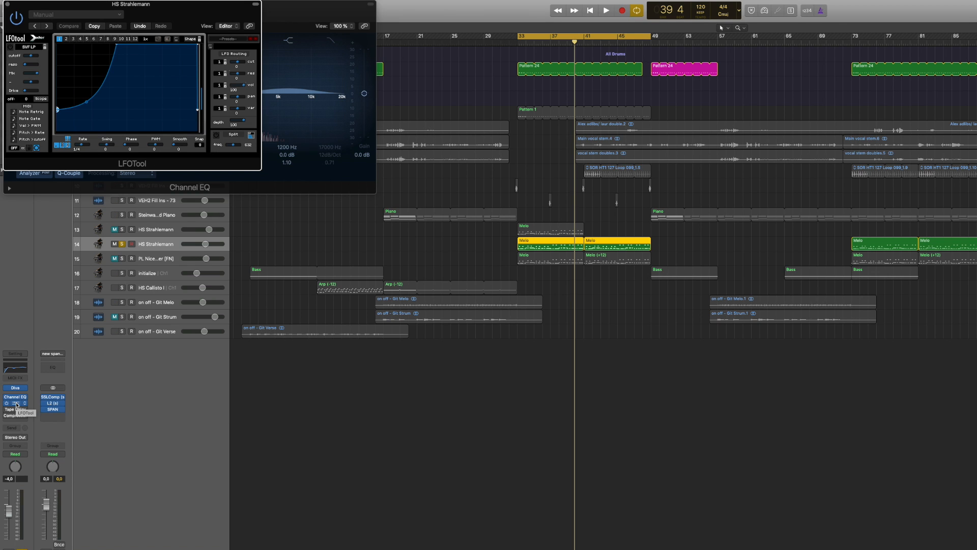
pyautogui.click(17, 405)
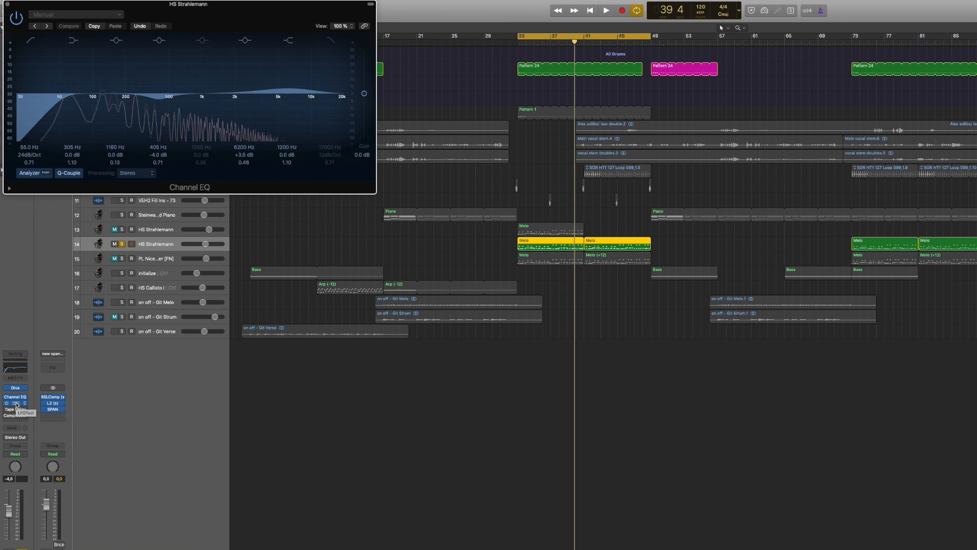
pyautogui.click(17, 397)
pyautogui.click(15, 388)
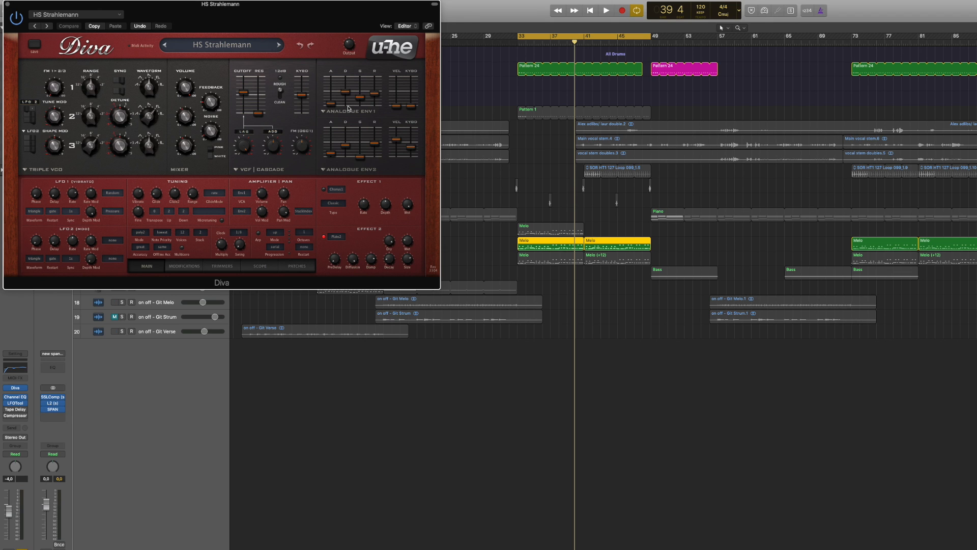
pyautogui.click(7, 5)
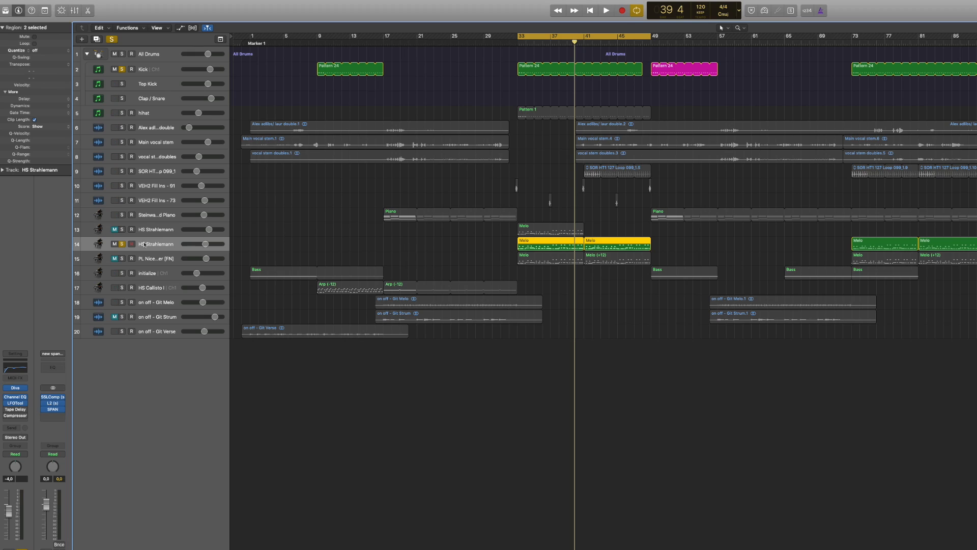
# Solo the PL Nice Plugger track in place of HS Strahlemann and open its Serum instrument clear of the track list.
pyautogui.click(122, 259)
pyautogui.click(123, 243)
pyautogui.click(157, 259)
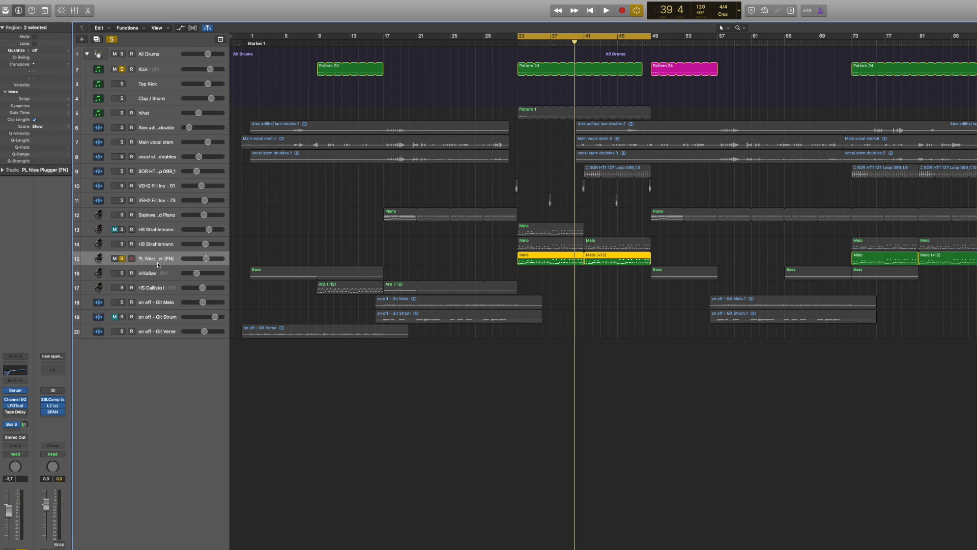
pyautogui.click(16, 390)
pyautogui.moveTo(190, 7); pyautogui.dragTo(815, 73)
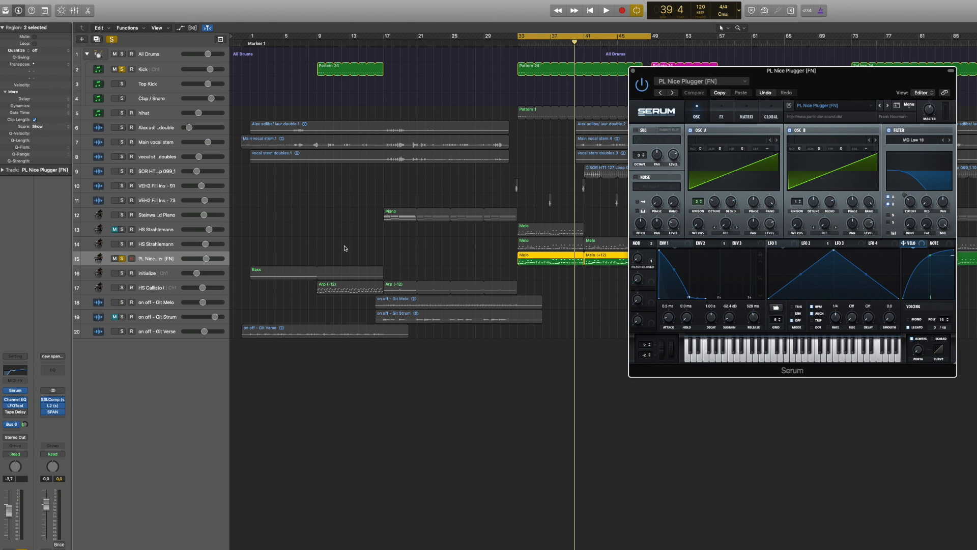
# Play the PL Nice Plugger melody from bar 33 and take the Kick track out of solo.
pyautogui.press('space')
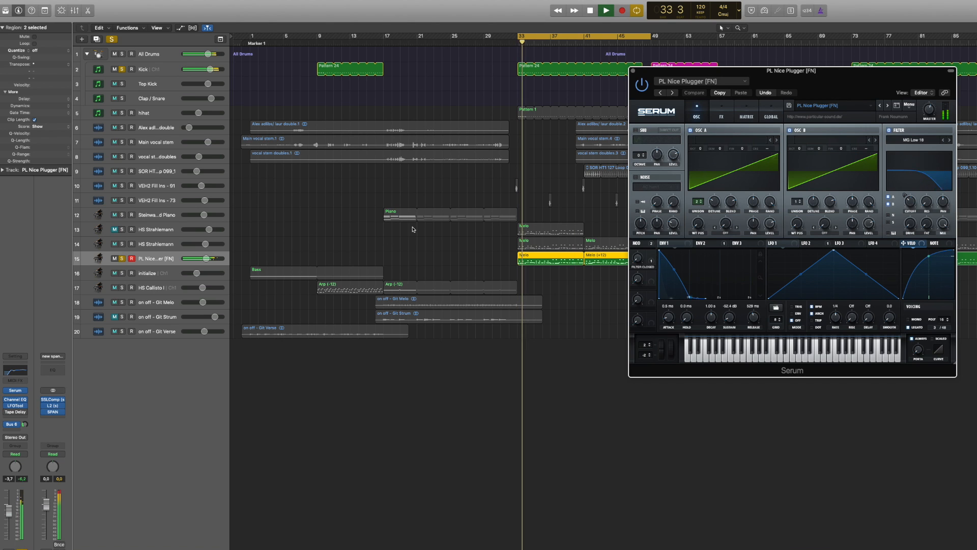
pyautogui.click(122, 69)
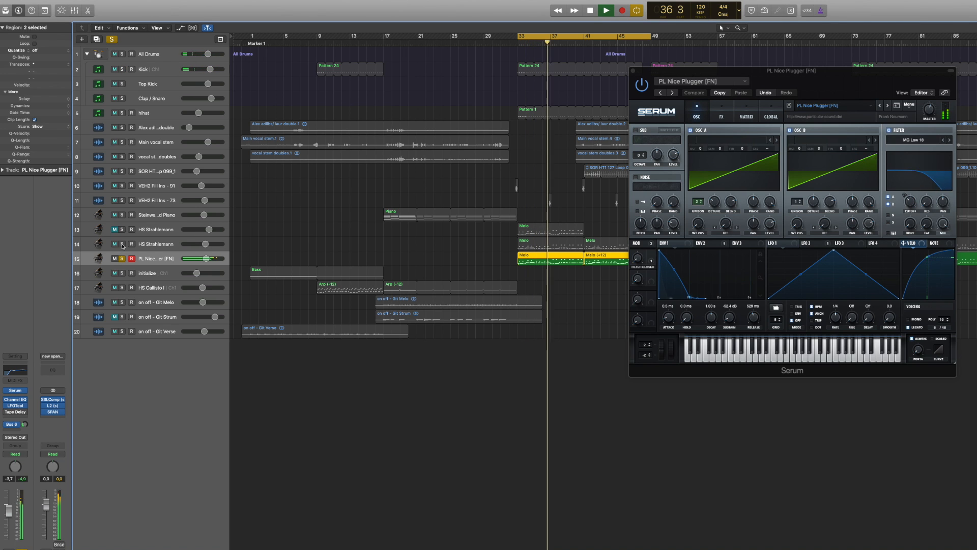
pyautogui.press('space')
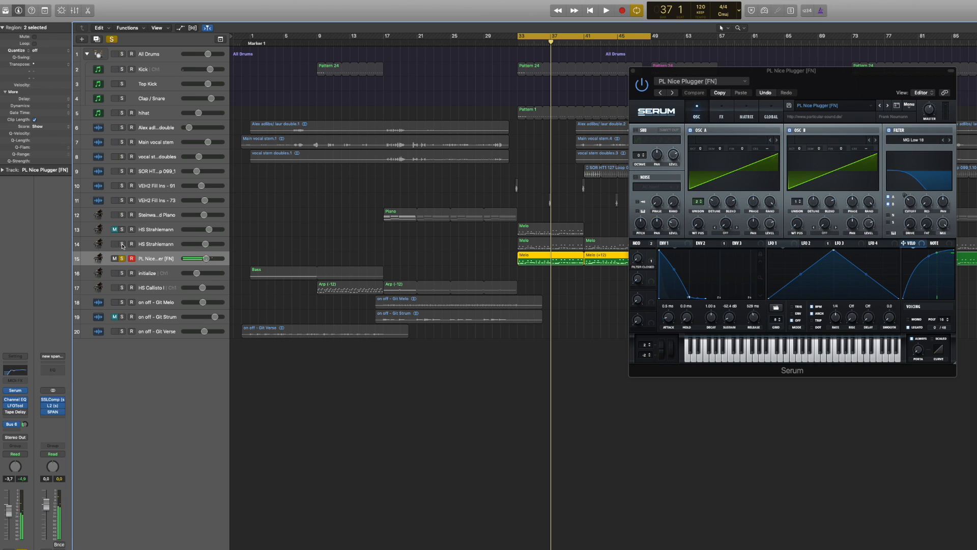
# Add HS Strahlemann on track 14 to the solo and play it together with PL Nice Plugger.
pyautogui.click(122, 244)
pyautogui.press('space')
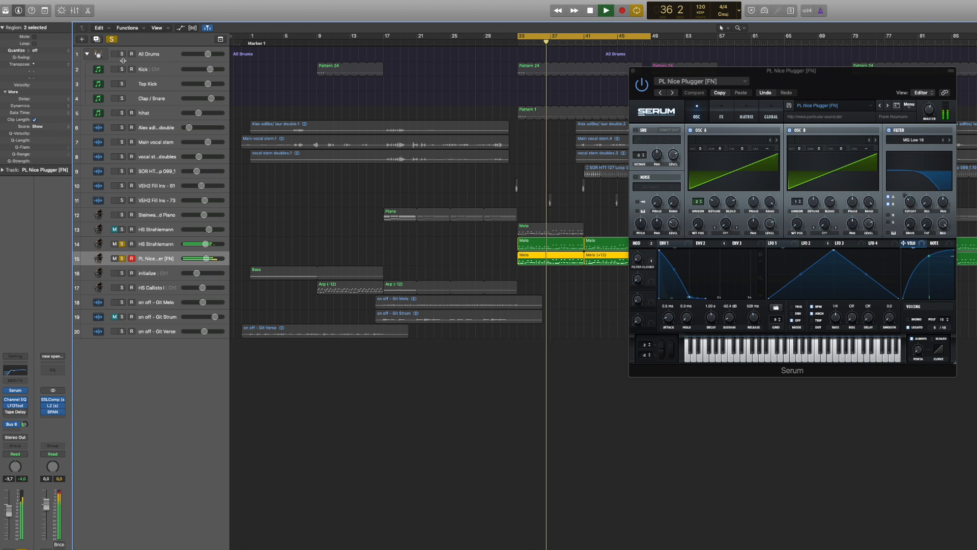
pyautogui.press('space')
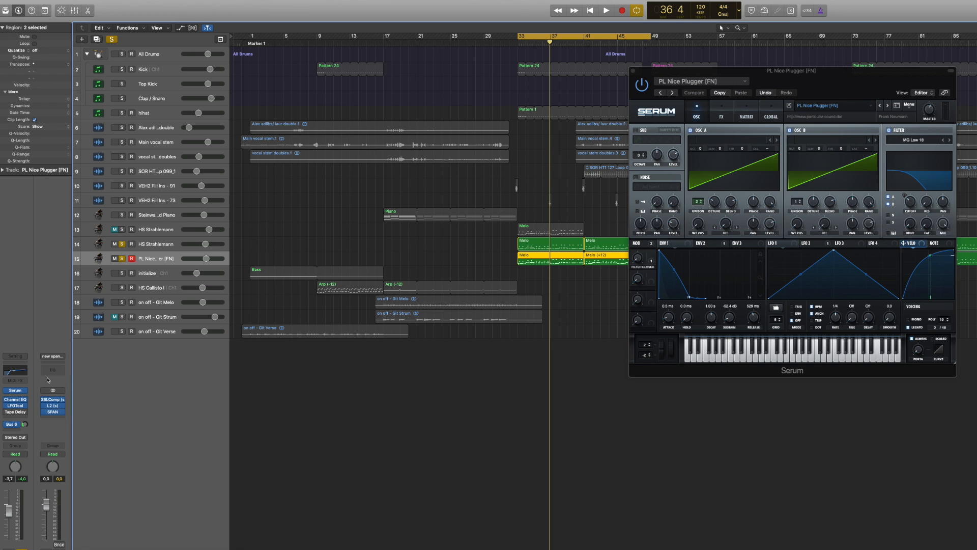
# Open the Channel EQs of PL Nice Plugger and HS Strahlemann on track 14, placing them side by side.
pyautogui.click(17, 374)
pyautogui.moveTo(244, 23); pyautogui.dragTo(793, 129)
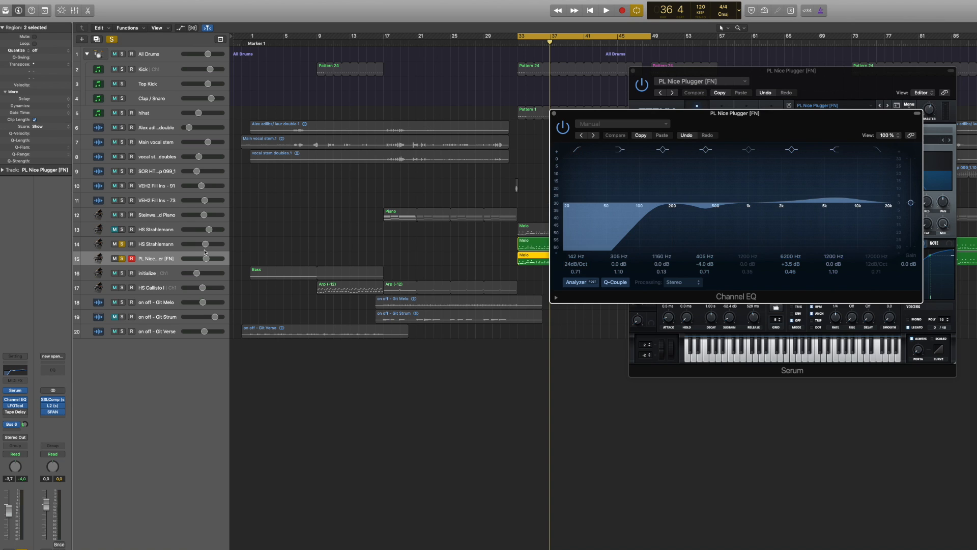
pyautogui.click(156, 249)
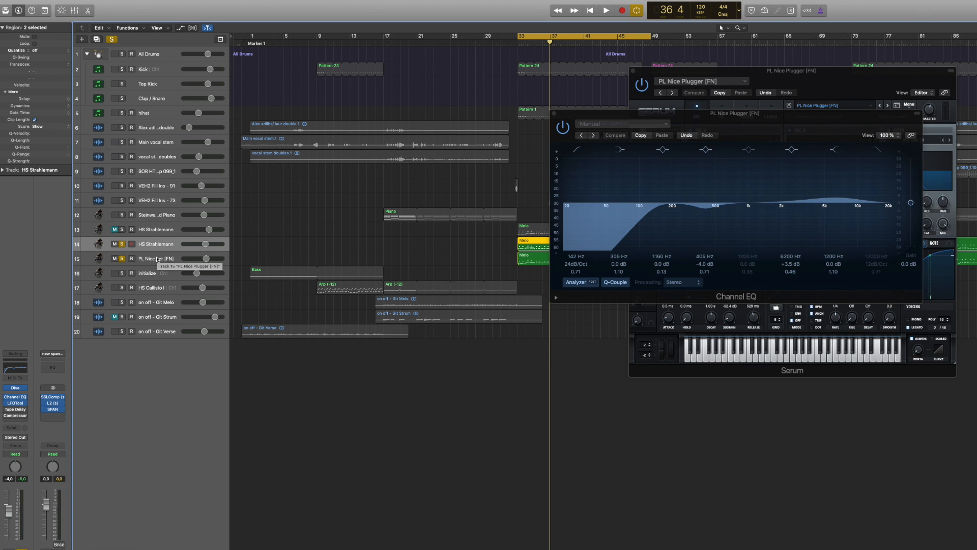
pyautogui.press('Down')
pyautogui.press('Up')
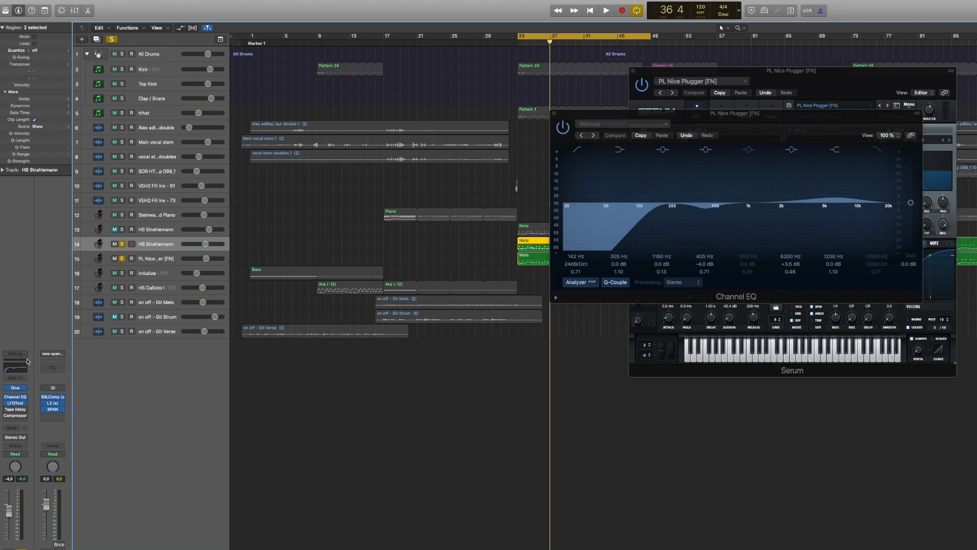
pyautogui.click(16, 368)
pyautogui.moveTo(220, 13); pyautogui.dragTo(348, 77)
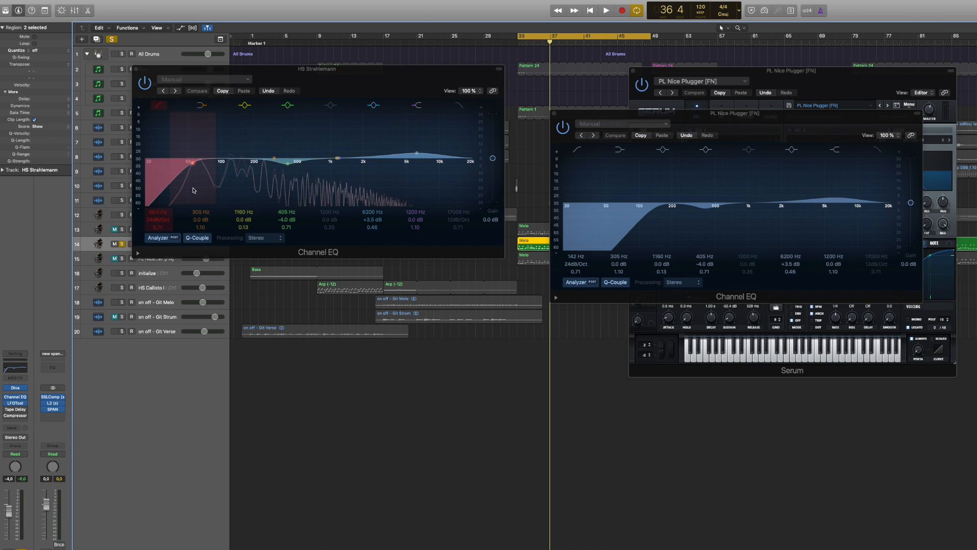
# During playback, compare HS Strahlemann with and without the Channel EQ low cut, and set the low-cut frequency to 61 Hz.
pyautogui.press('space')
pyautogui.click(160, 105)
pyautogui.click(159, 105)
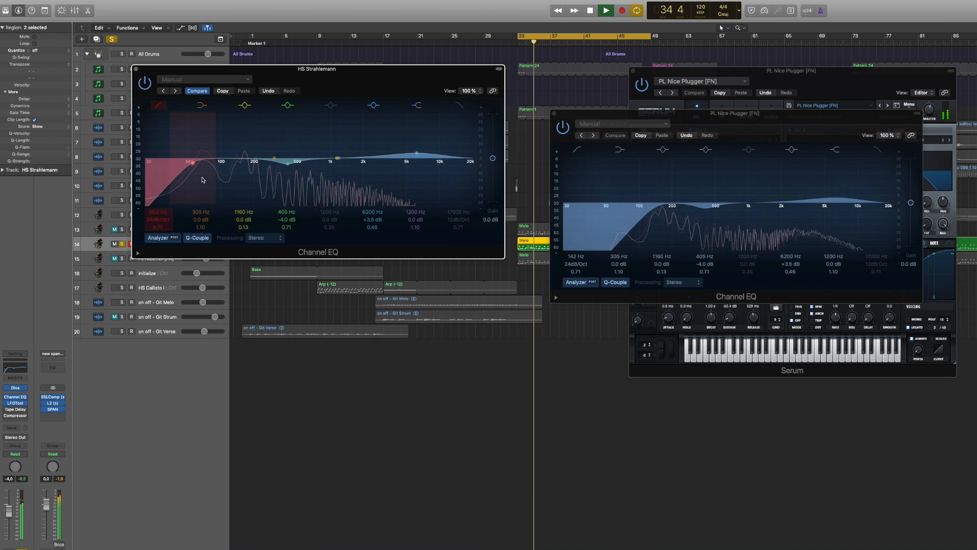
pyautogui.moveTo(192, 188)
pyautogui.mouseDown()
pyautogui.moveTo(207, 190)
pyautogui.moveTo(196, 190)
pyautogui.mouseUp()
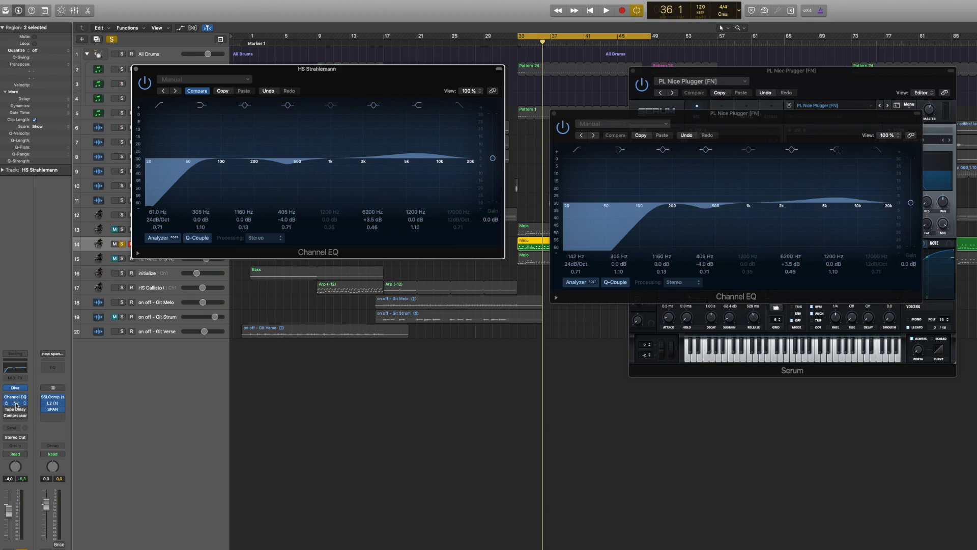
# Check the LFOTool curve on HS Strahlemann, and close it along with both Channel EQ windows.
pyautogui.click(16, 403)
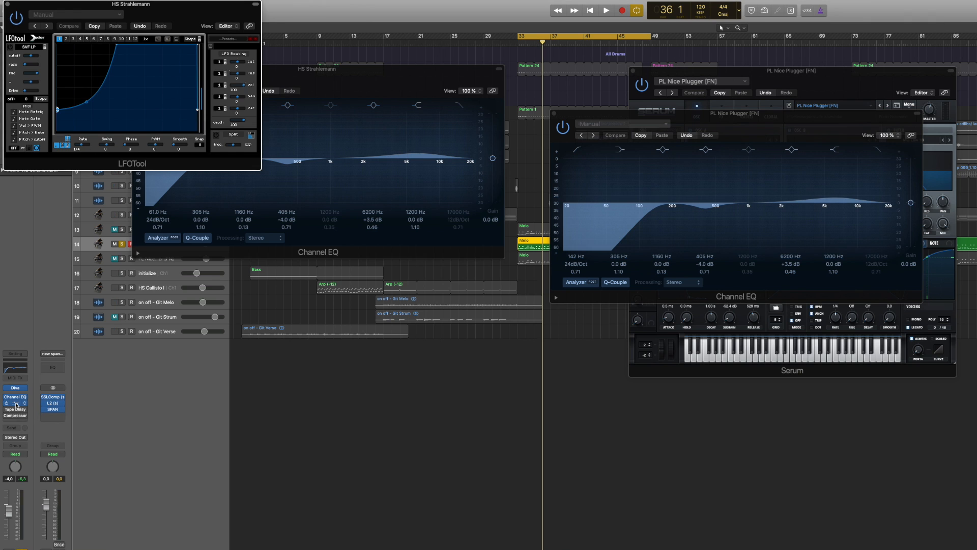
pyautogui.click(15, 404)
pyautogui.click(16, 397)
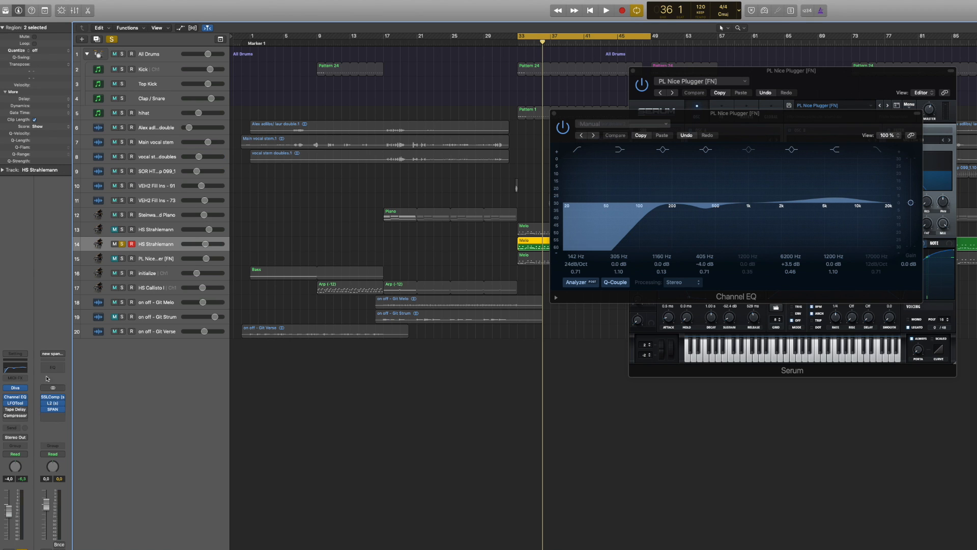
pyautogui.click(554, 113)
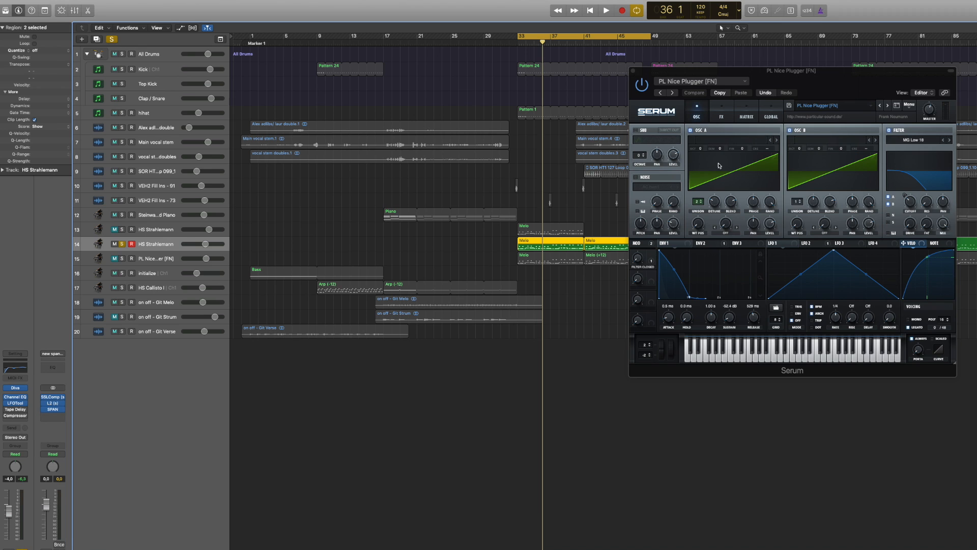
# Audition PL Nice Plugger with Serum's built-in reverb switched on, and switch the reverb back off.
pyautogui.click(723, 115)
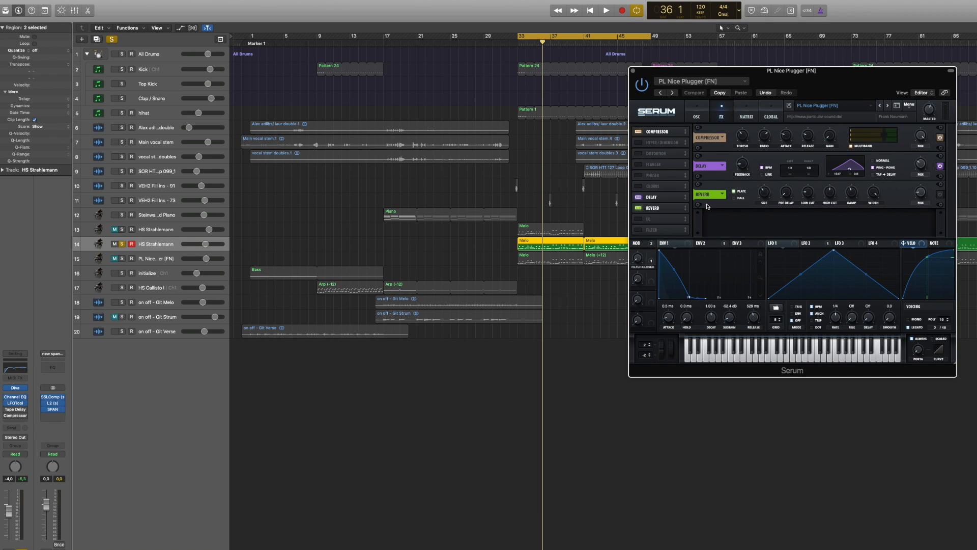
pyautogui.click(940, 195)
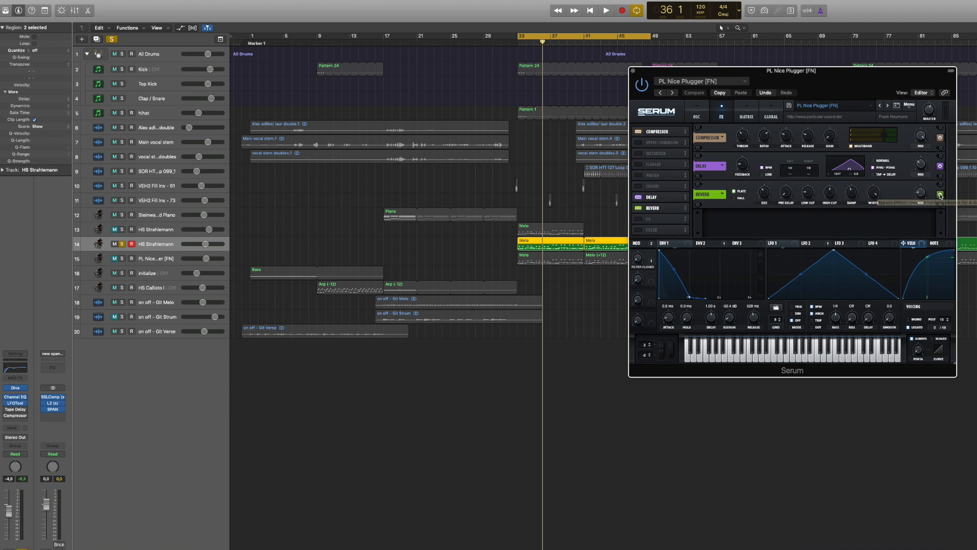
pyautogui.press('space')
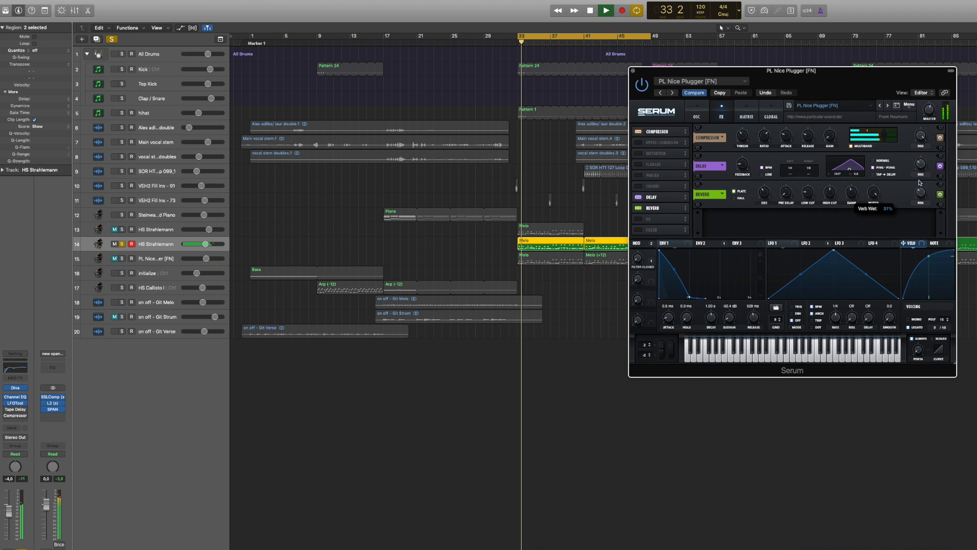
pyautogui.click(154, 256)
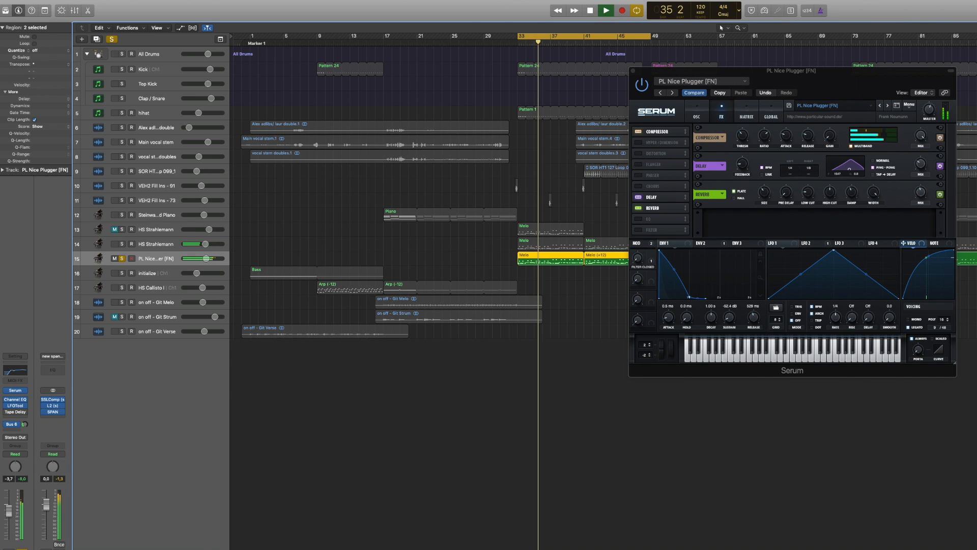
pyautogui.click(919, 199)
pyautogui.press('space')
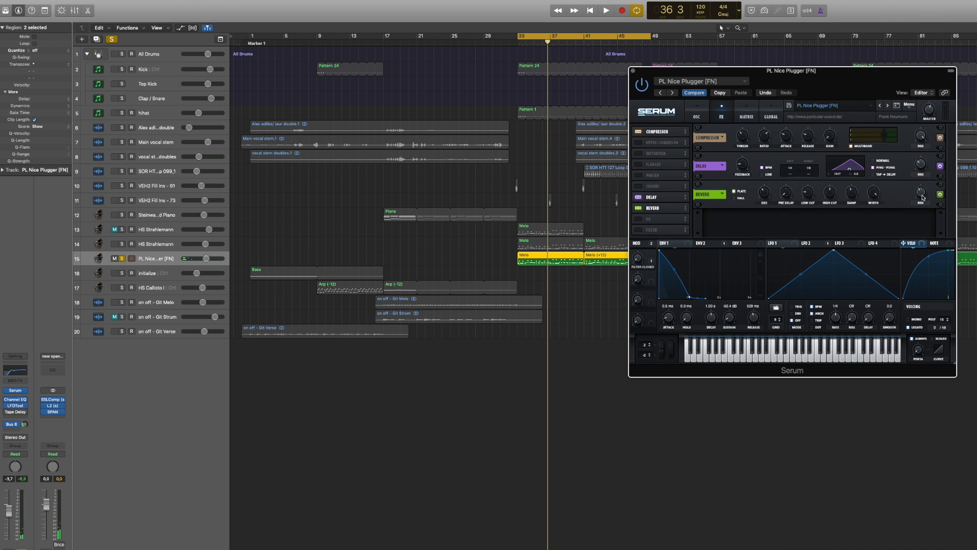
pyautogui.click(941, 197)
# Open the ValhallaVintageVerb on the Bus 6 reverb fed by PL Nice Plugger and audition the melody through it.
pyautogui.click(164, 263)
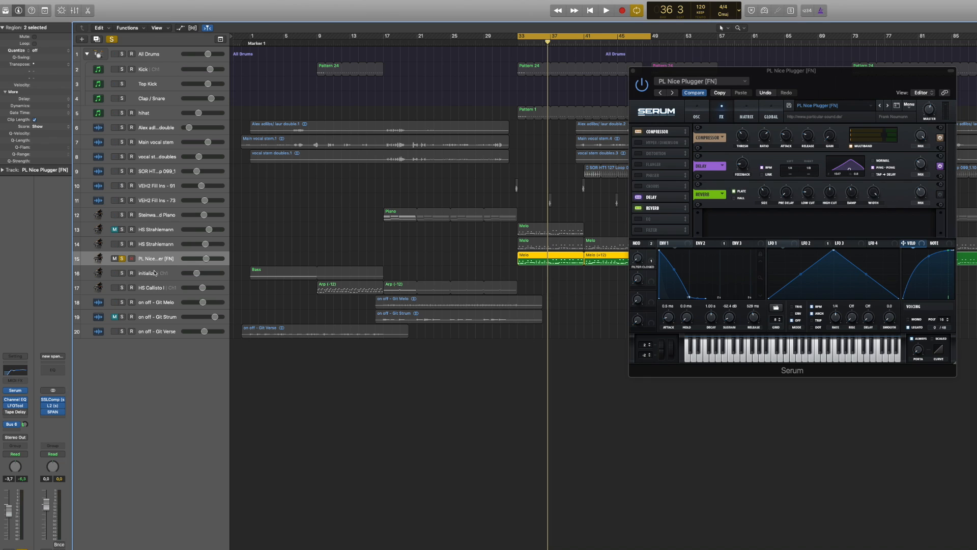
pyautogui.click(12, 424)
pyautogui.click(56, 399)
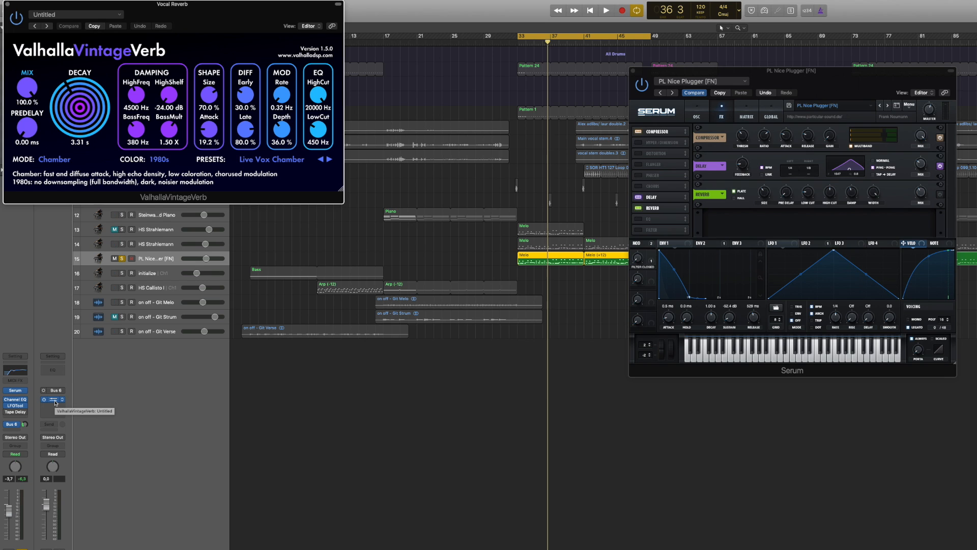
pyautogui.press('space')
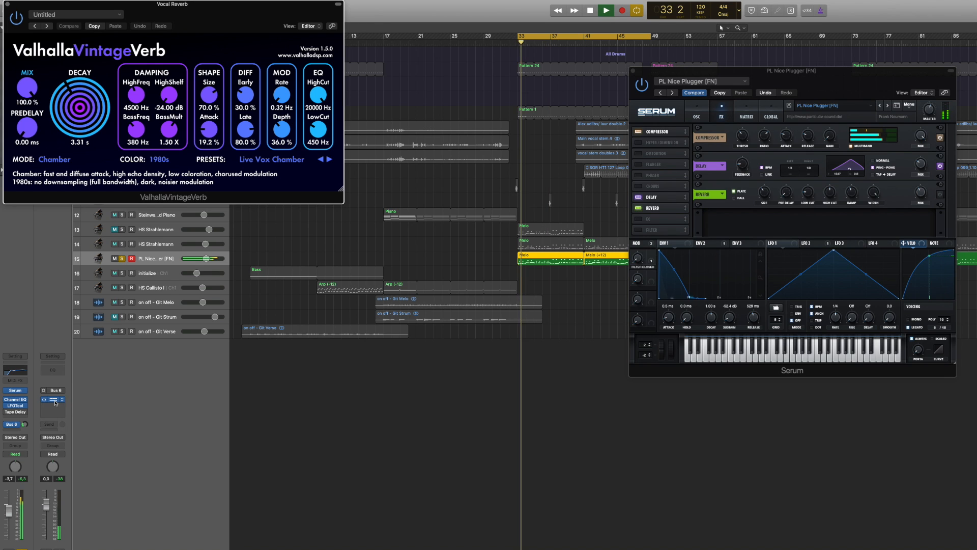
pyautogui.press('space')
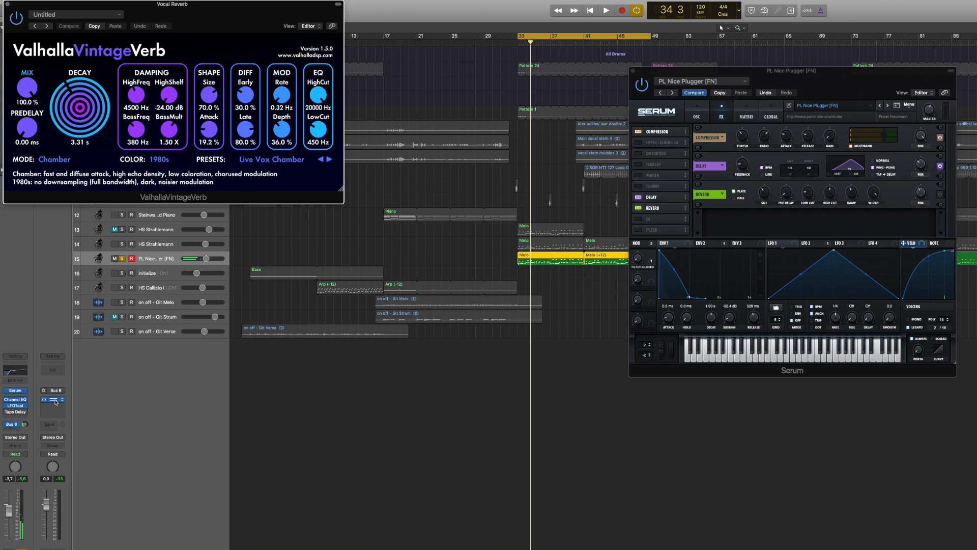
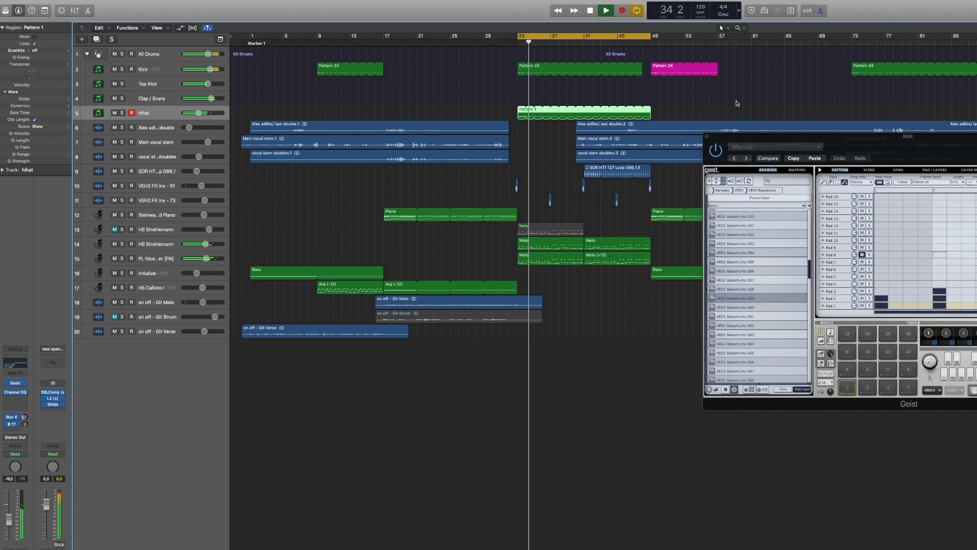
# Close the Geist window of the Kick track and solo the HS Callisto I arp track during playback.
pyautogui.click(706, 138)
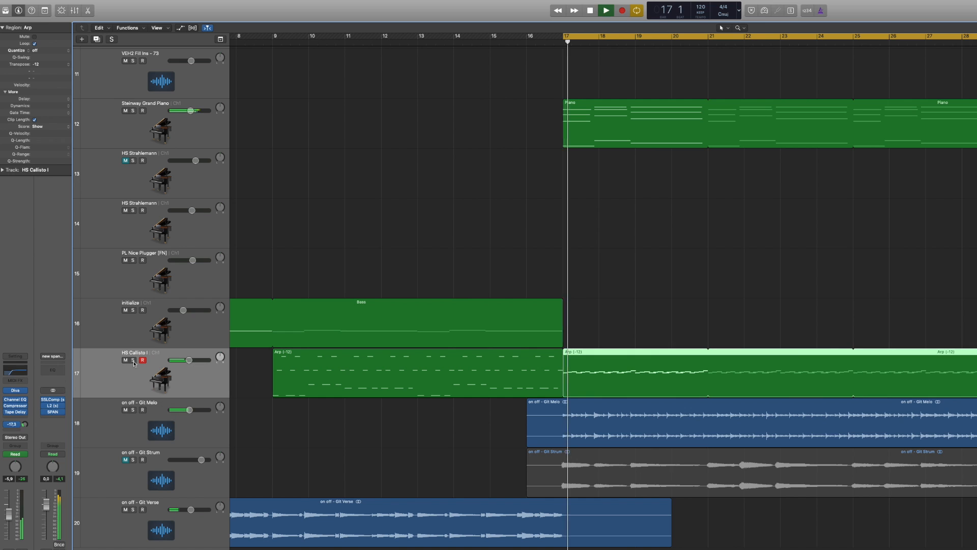
pyautogui.click(133, 360)
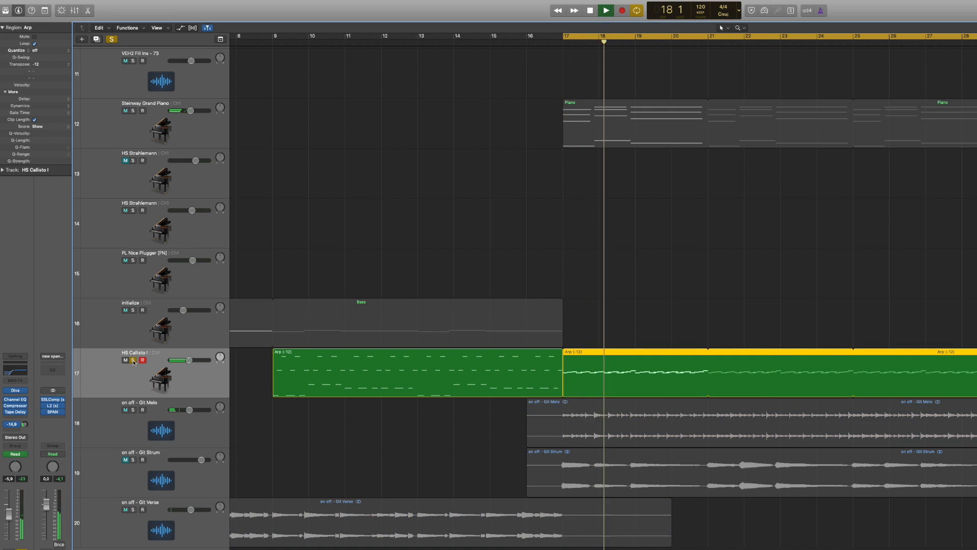
# Examine HS Callisto I's filter frequency automation and its Vocal Reverb send automation, and hide the automation lanes again.
pyautogui.press('z')
pyautogui.press('a')
pyautogui.scroll(-3, 560, 306)
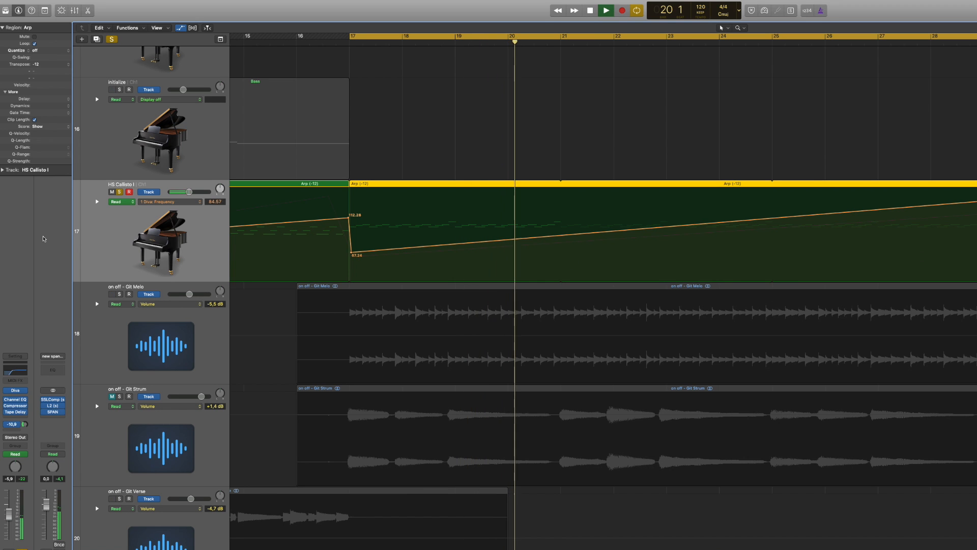
pyautogui.click(170, 202)
pyautogui.click(170, 195)
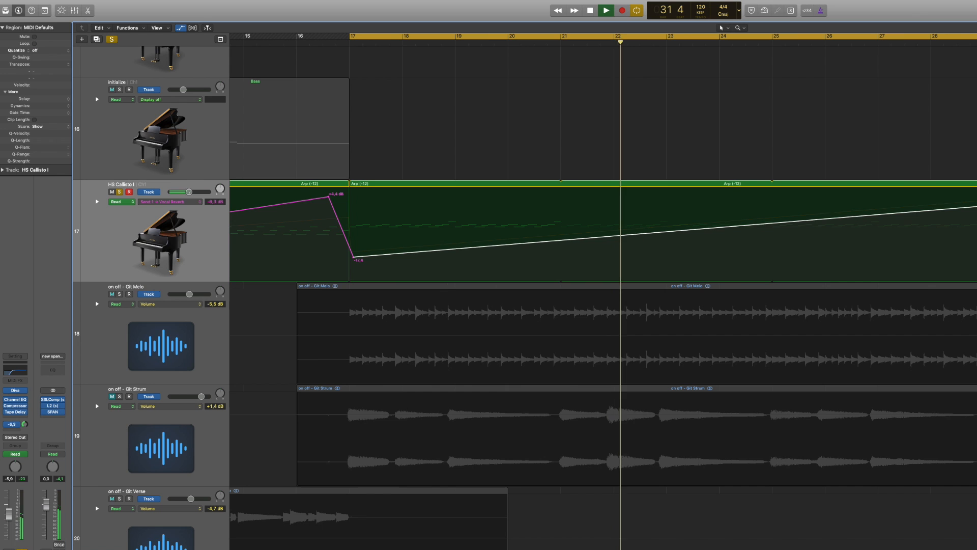
pyautogui.press('a')
pyautogui.press('z')
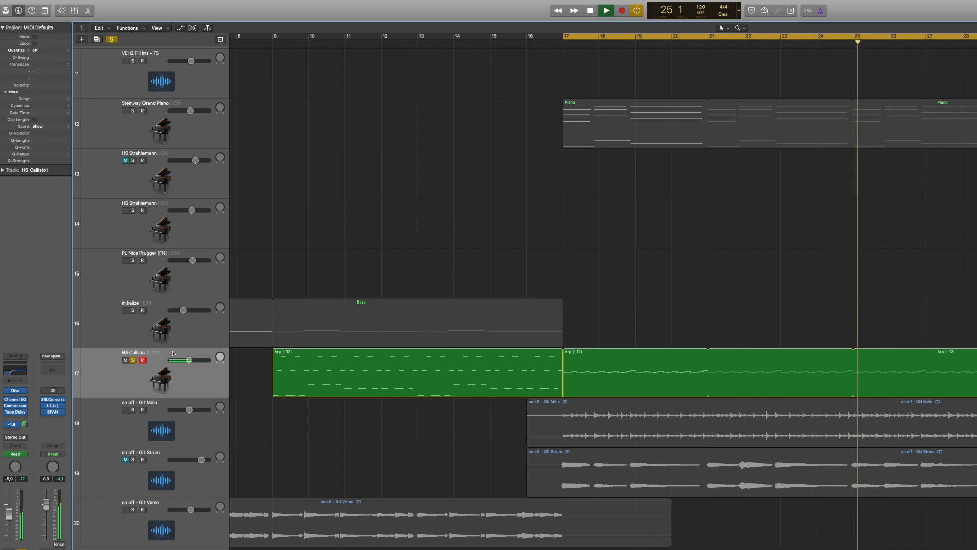
# Unsolo HS Callisto I and play it within the full arrangement, switching the cycle off to let playback continue.
pyautogui.press('s')
pyautogui.moveTo(204, 364); pyautogui.dragTo(202, 362)
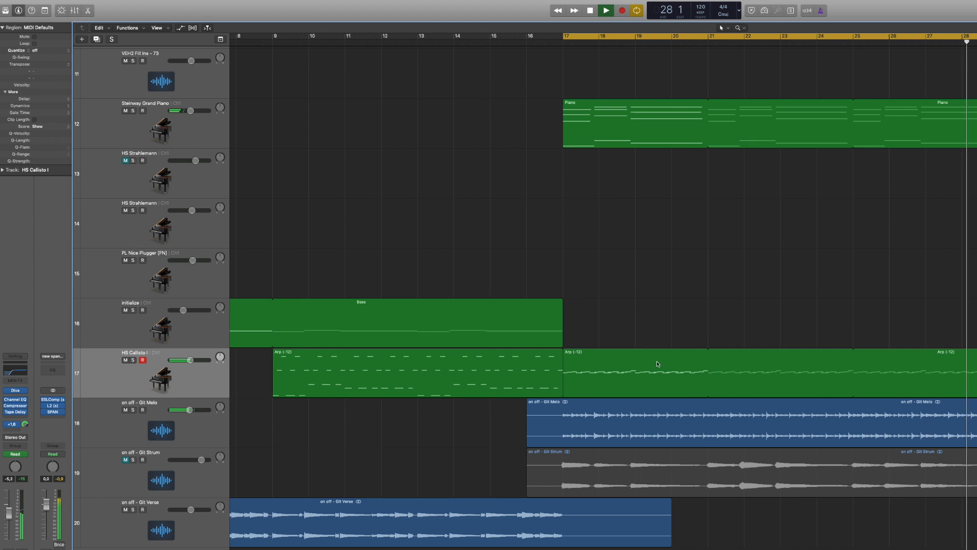
pyautogui.press('z')
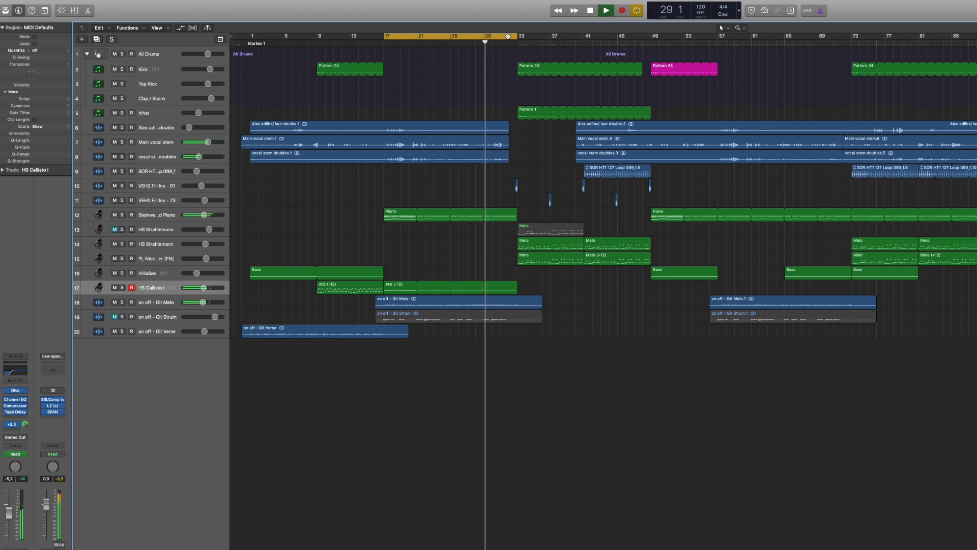
pyautogui.press('c')
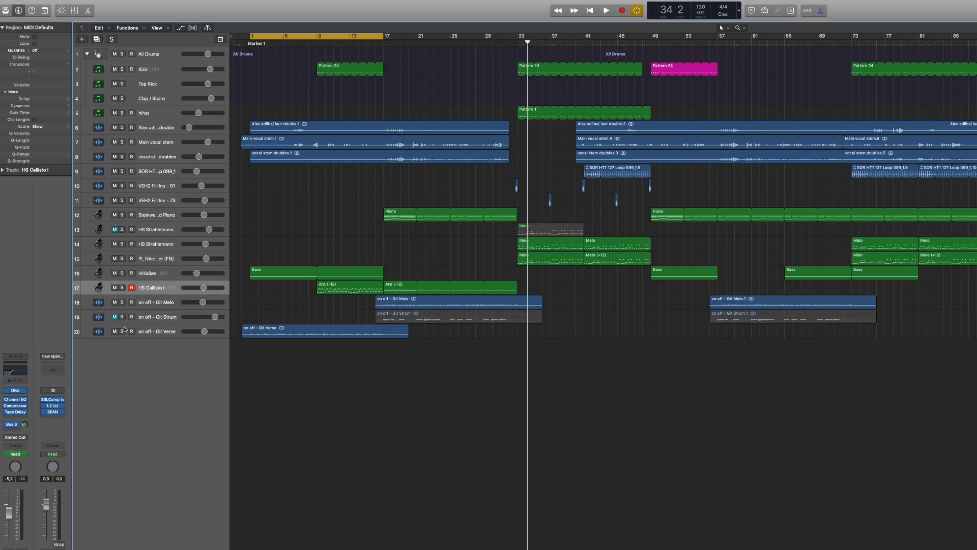
# Solo the on off - Git Verse guitar track and audition it from bar 1.
pyautogui.click(123, 331)
pyautogui.press('space')
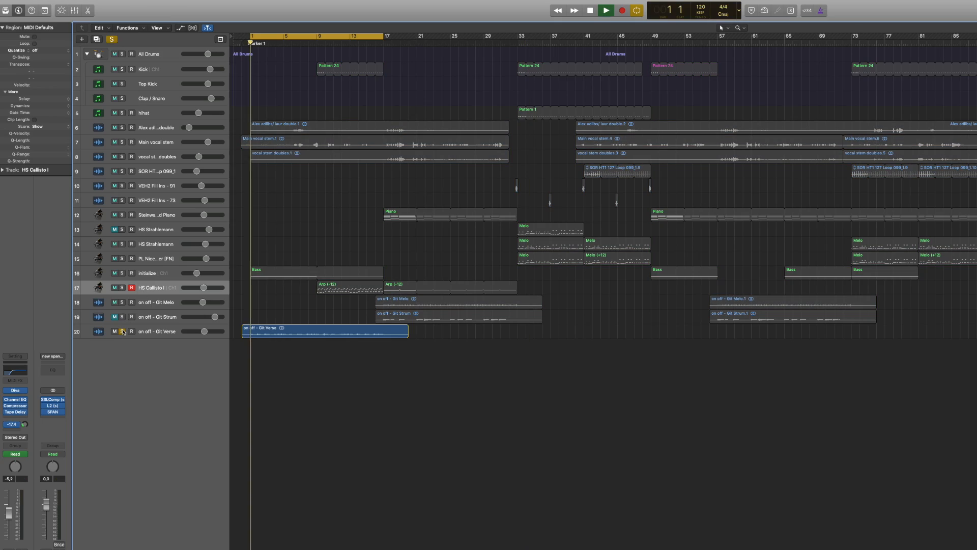
pyautogui.click(143, 331)
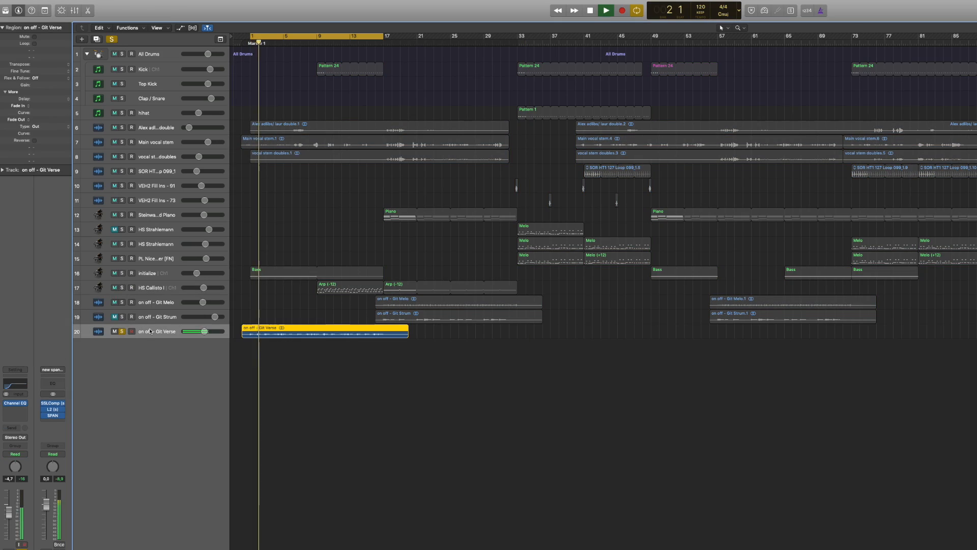
pyautogui.press('space')
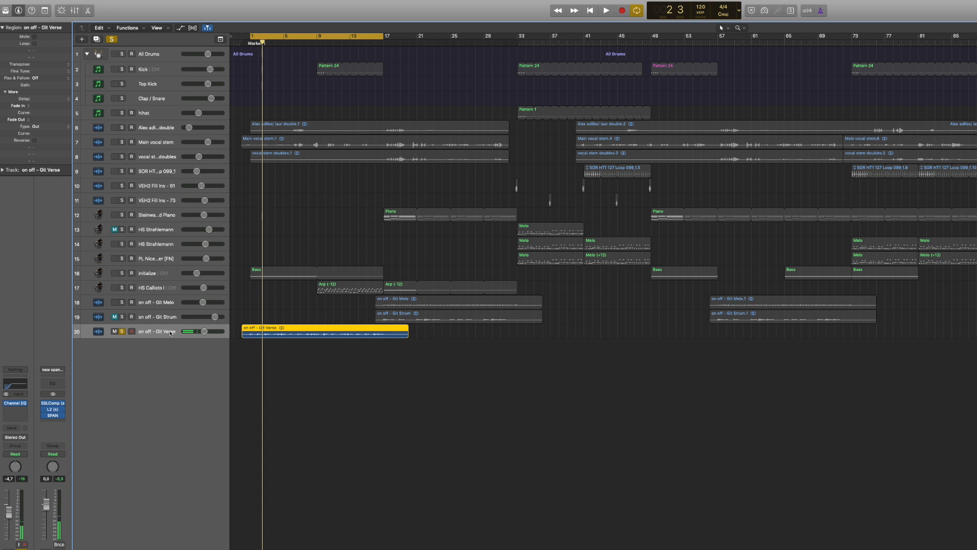
# Insert a Sample Delay on on off - Git Verse with the right channel delayed 427 samples, and compare it bypassed and active.
pyautogui.click(18, 412)
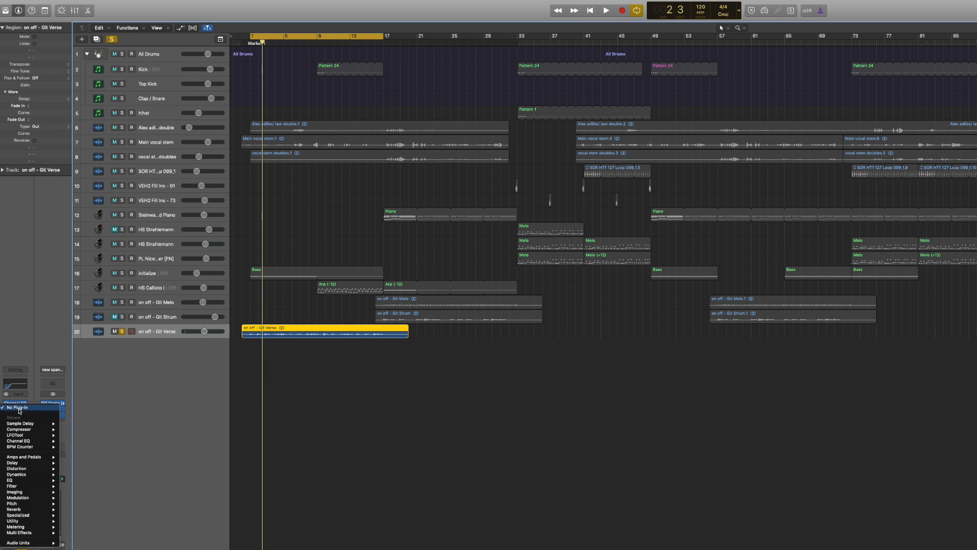
pyautogui.click(71, 422)
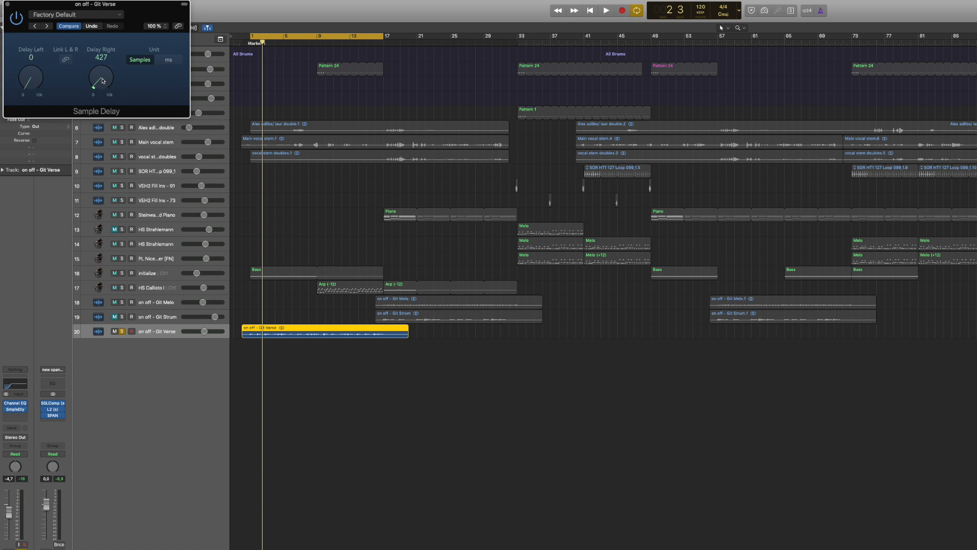
pyautogui.press('space')
pyautogui.moveTo(101, 10); pyautogui.dragTo(429, 81)
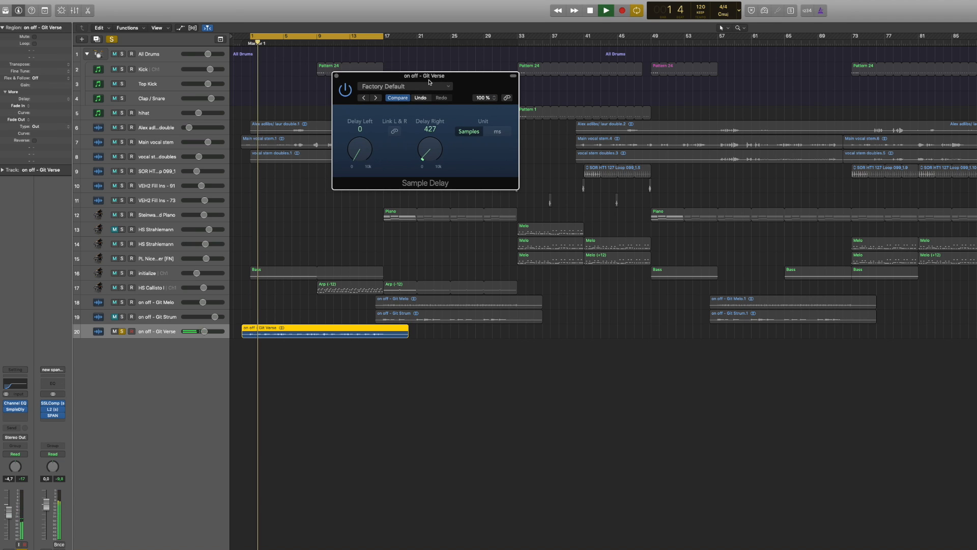
pyautogui.click(345, 90)
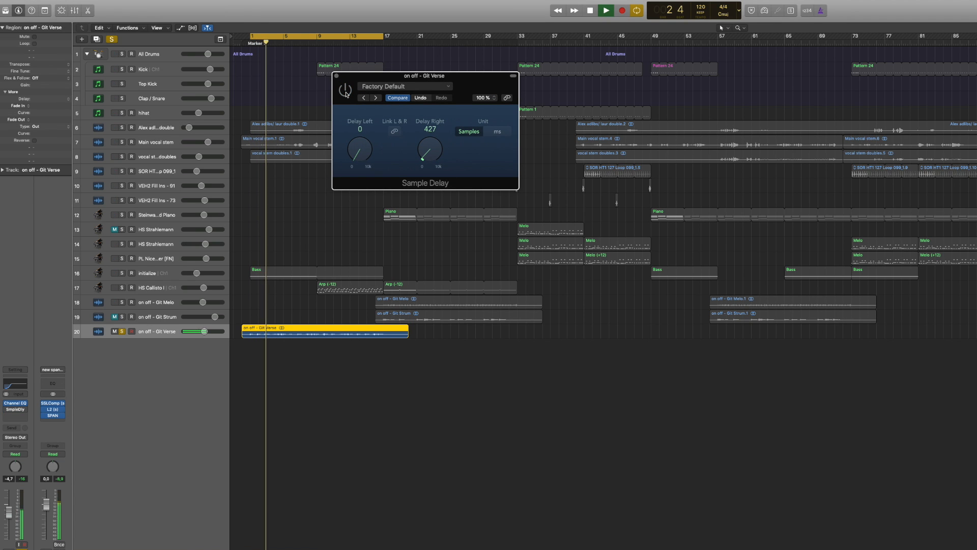
pyautogui.click(340, 85)
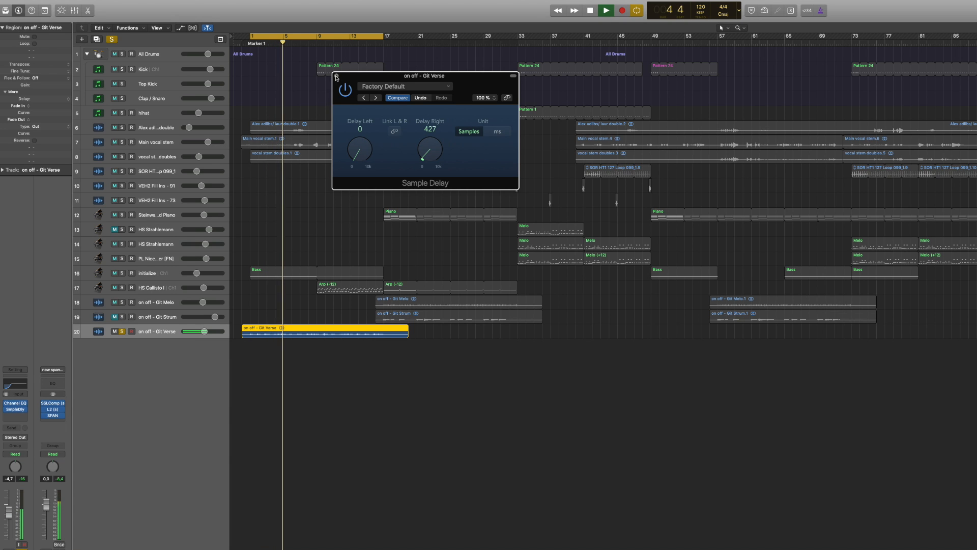
pyautogui.click(336, 77)
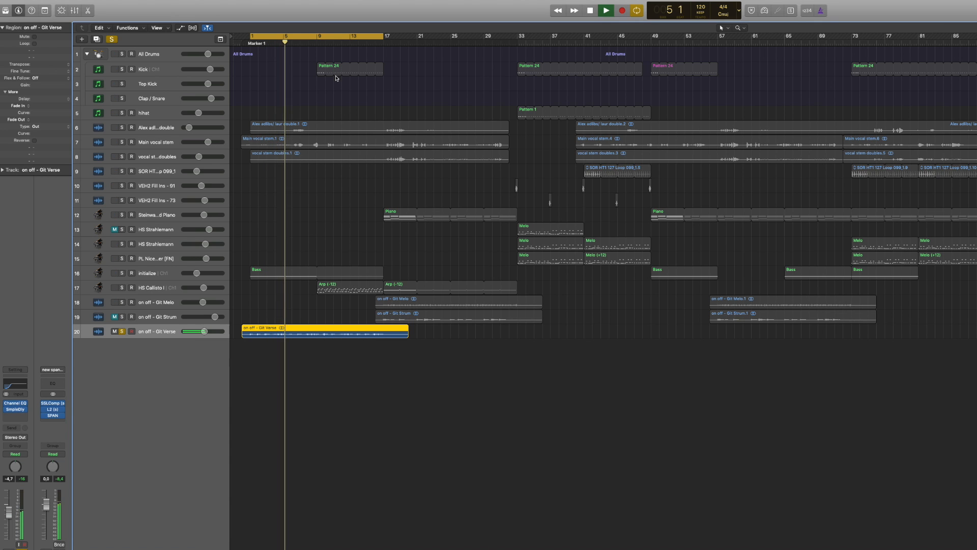
# Send on off - Git Verse to the Bus 7 Inst. Reverb and audition the guitar with it.
pyautogui.click(18, 428)
pyautogui.moveTo(37, 471)
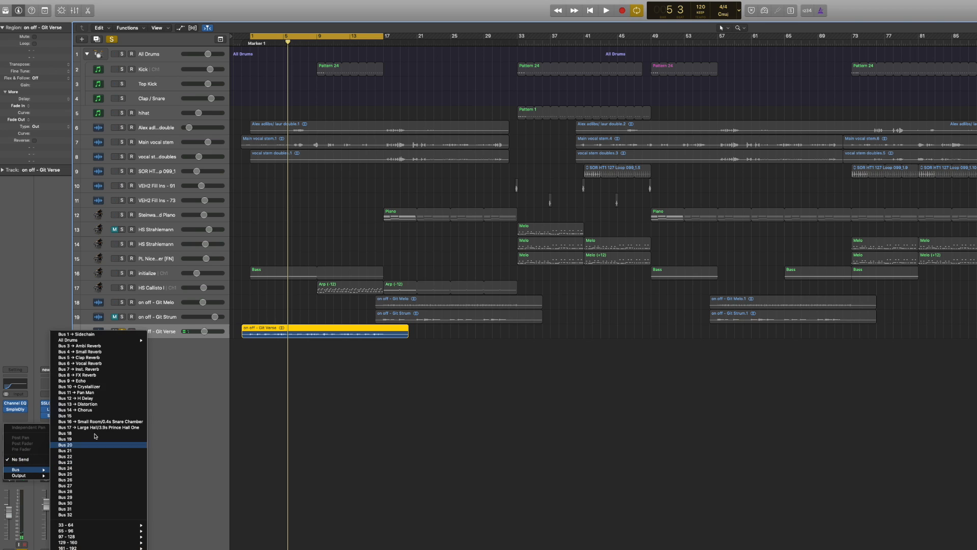
pyautogui.click(106, 371)
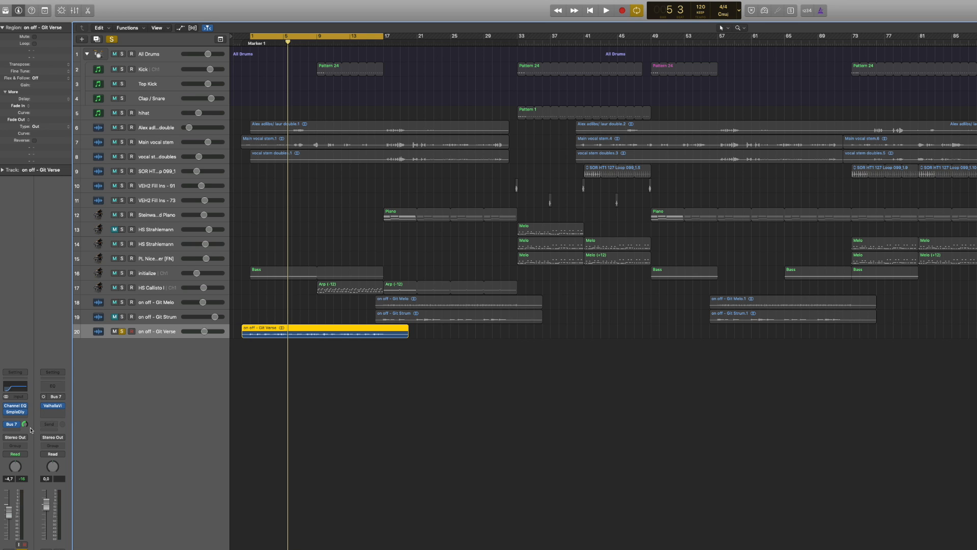
pyautogui.press('space')
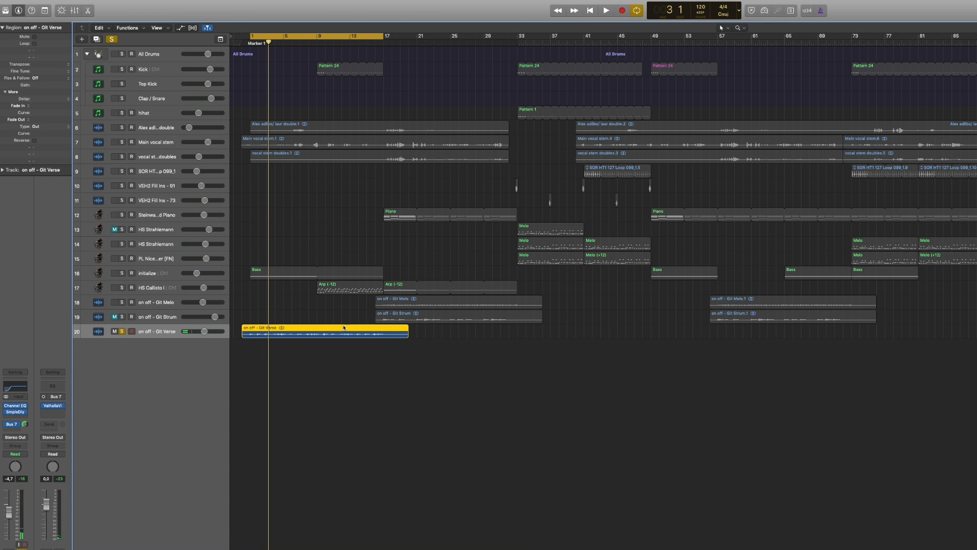
# Unsolo on off - Git Verse, deselect its region and play the verse with all tracks.
pyautogui.click(122, 331)
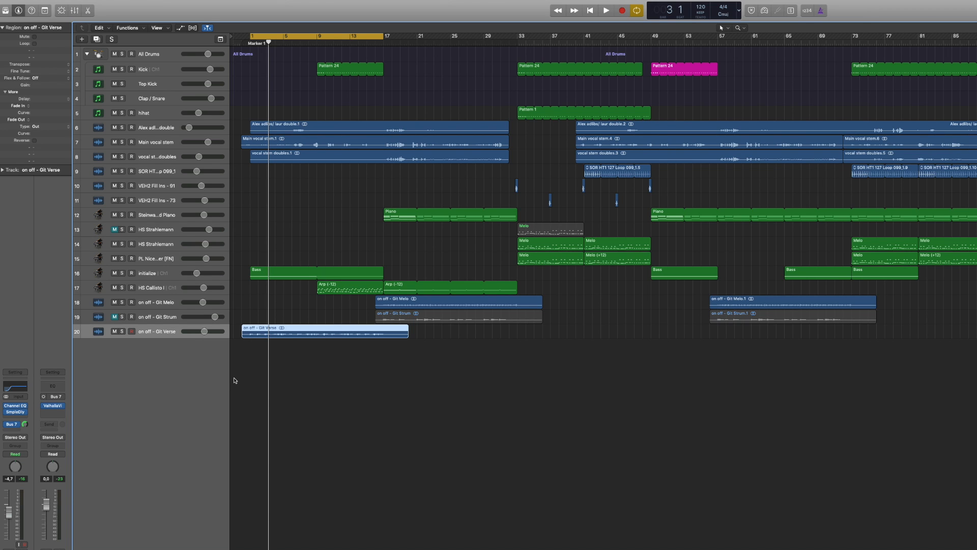
pyautogui.moveTo(235, 381); pyautogui.dragTo(177, 337)
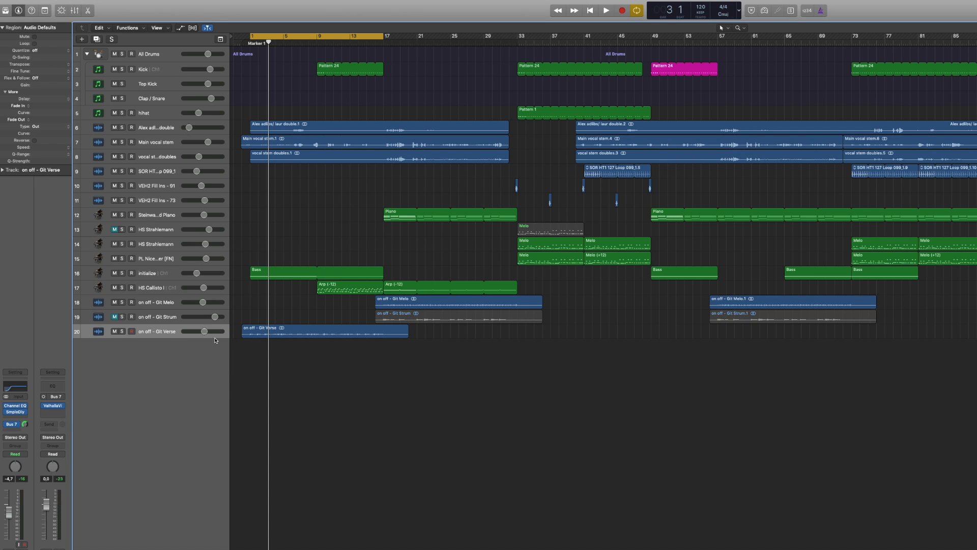
pyautogui.press('space')
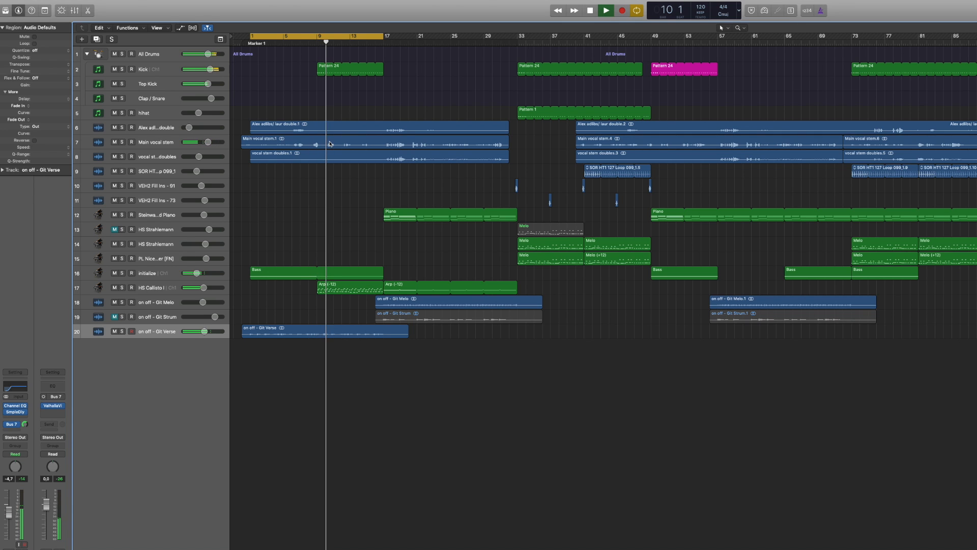
# Inspect the four kick notes of Pattern 24 at bar 9 in the Piano Roll, and close the editor again.
pyautogui.doubleClick(321, 69)
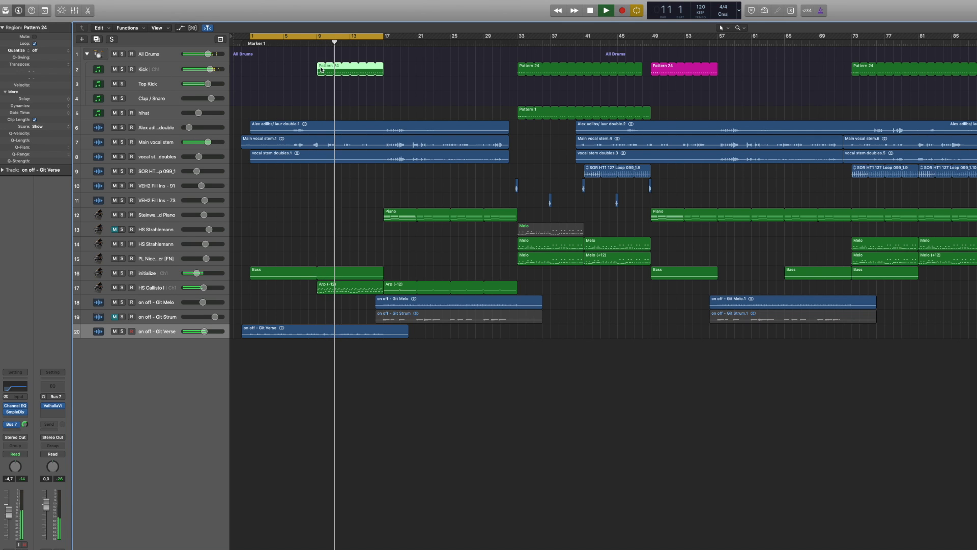
pyautogui.hscroll(-5, 282, 384)
pyautogui.hscroll(3, 282, 383)
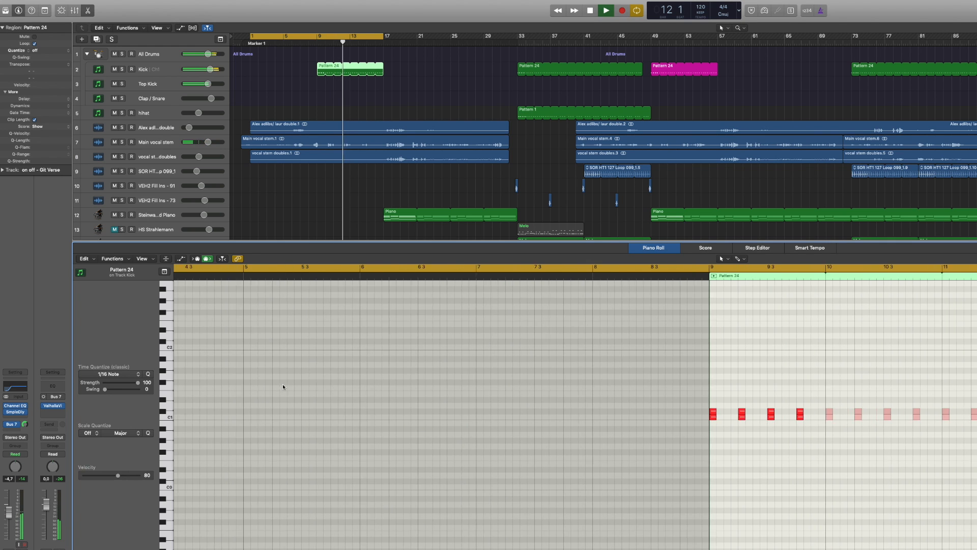
pyautogui.moveTo(686, 410); pyautogui.dragTo(686, 411)
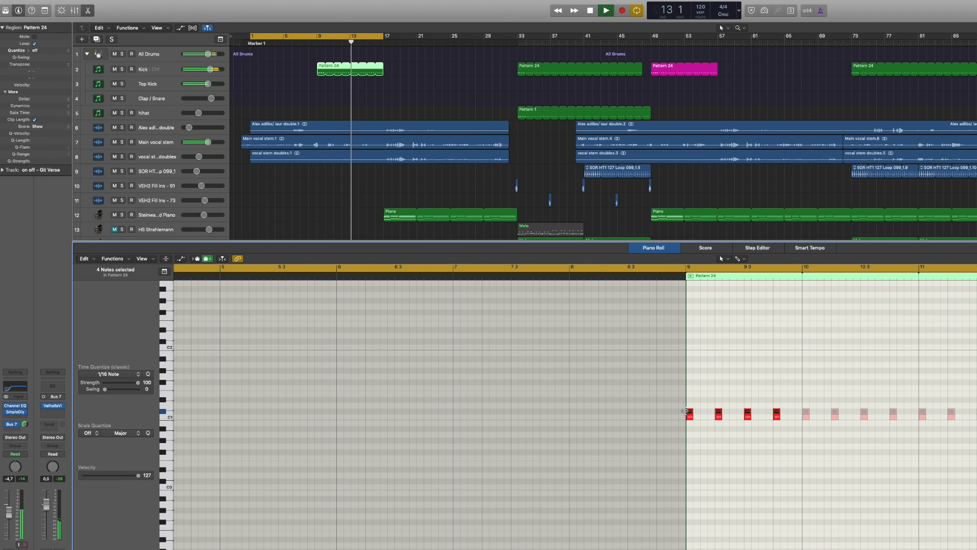
pyautogui.click(655, 252)
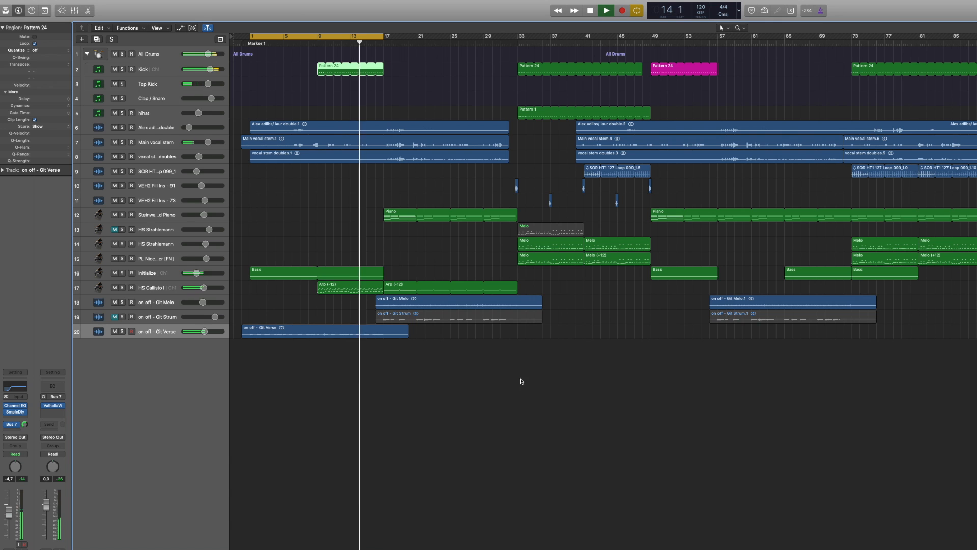
pyautogui.click(477, 415)
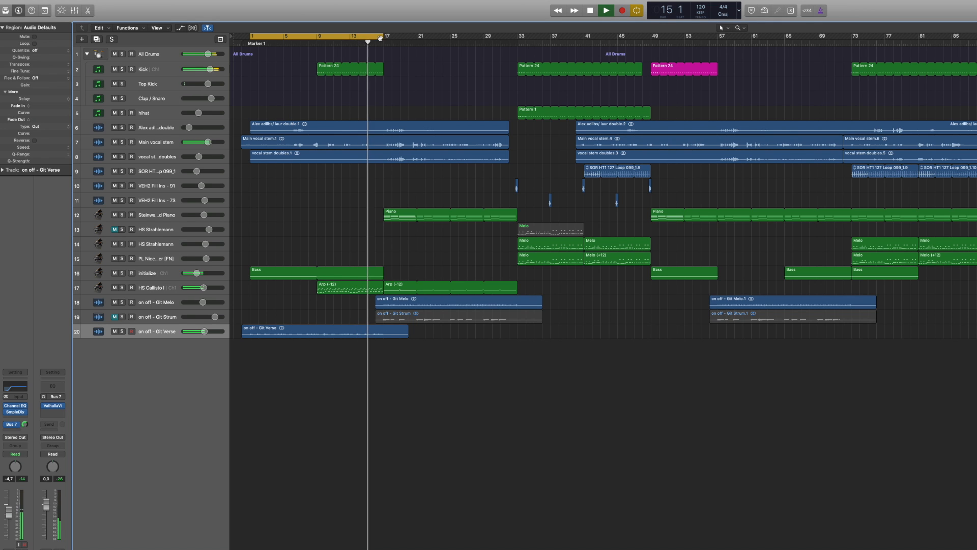
# Turn the cycle off and audition the song with on off - Git Strum unmuted, muting that track again.
pyautogui.press('c')
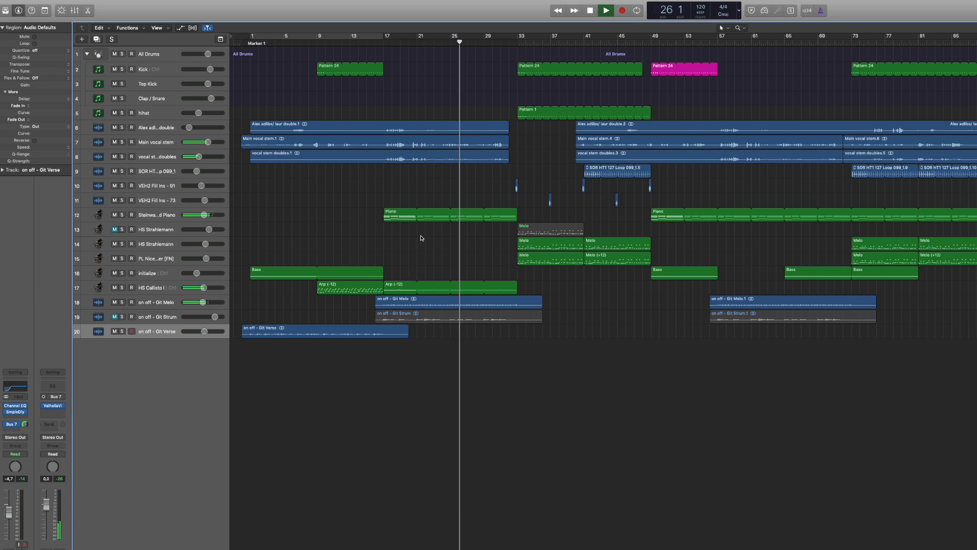
pyautogui.click(173, 317)
pyautogui.click(114, 317)
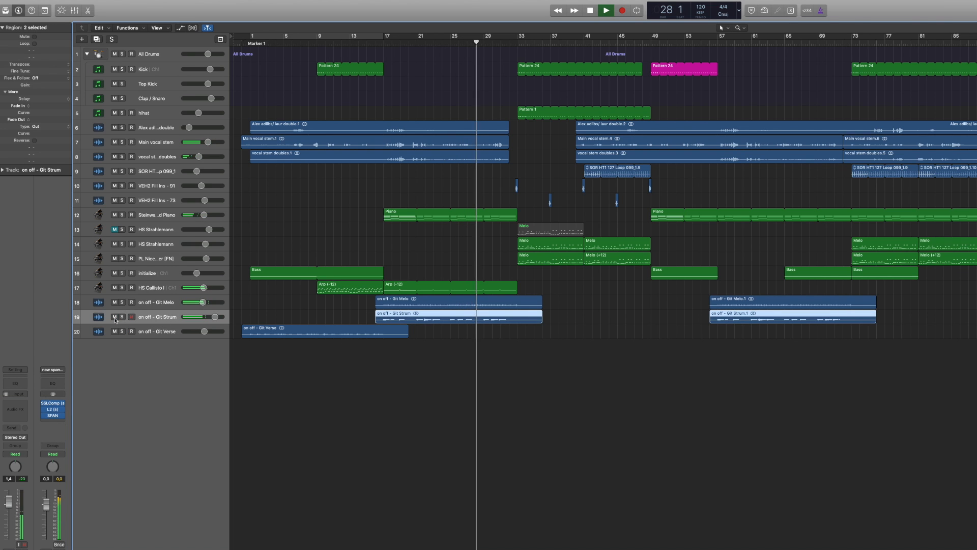
pyautogui.click(114, 317)
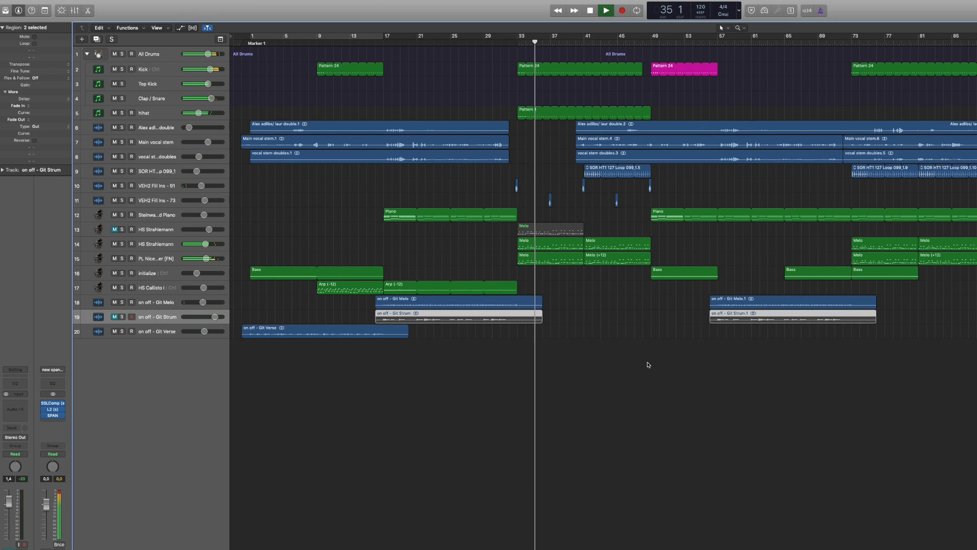
pyautogui.press('space')
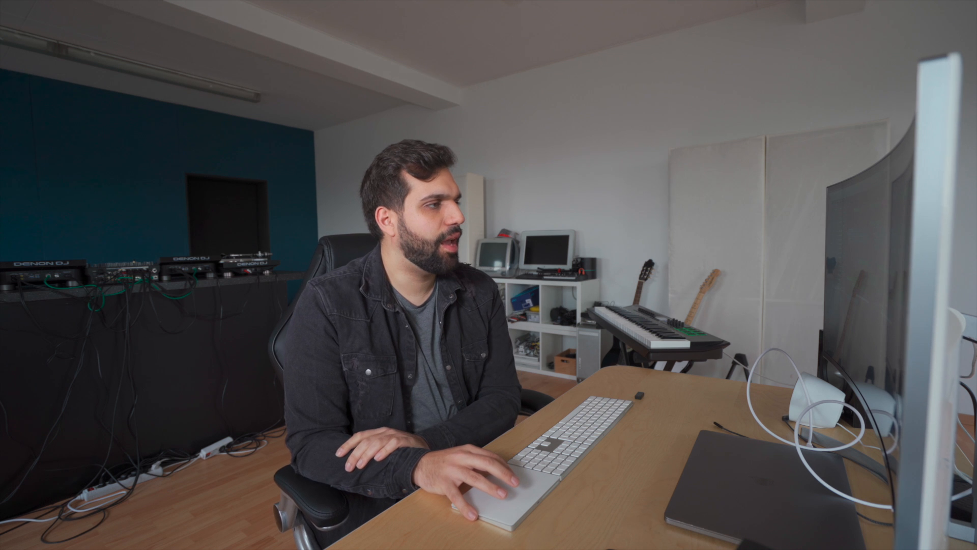